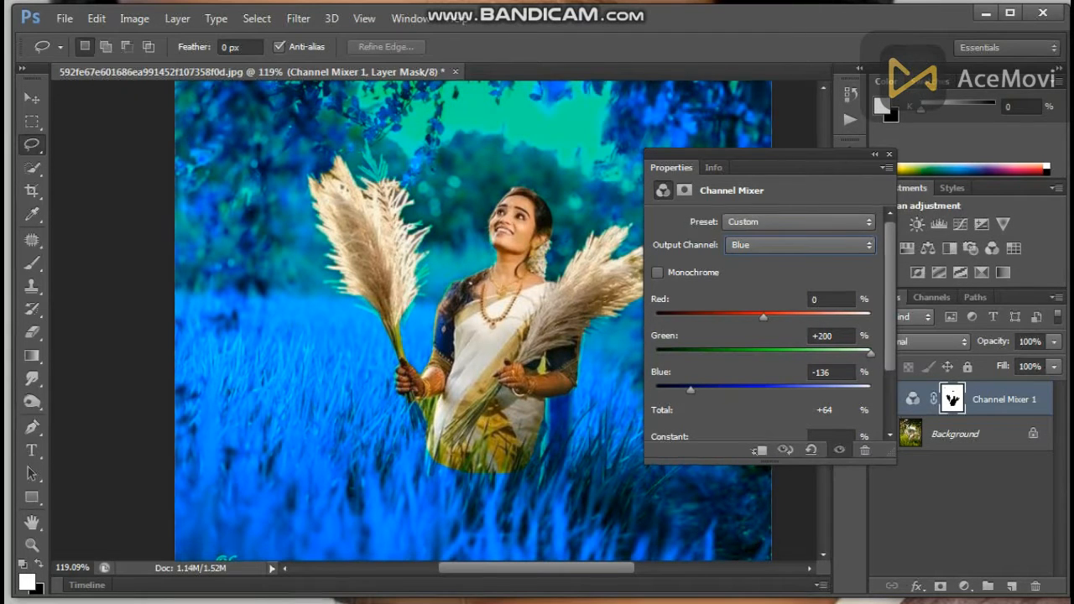
Set Red to +200% for the Blue output channel, and mix the Red output channel to Red -200, Green +101, Blue -40
{"action": "left_click_drag", "start_coordinate": [762, 317], "coordinate": [869, 317]}
{"action": "left_click", "coordinate": [802, 245]}
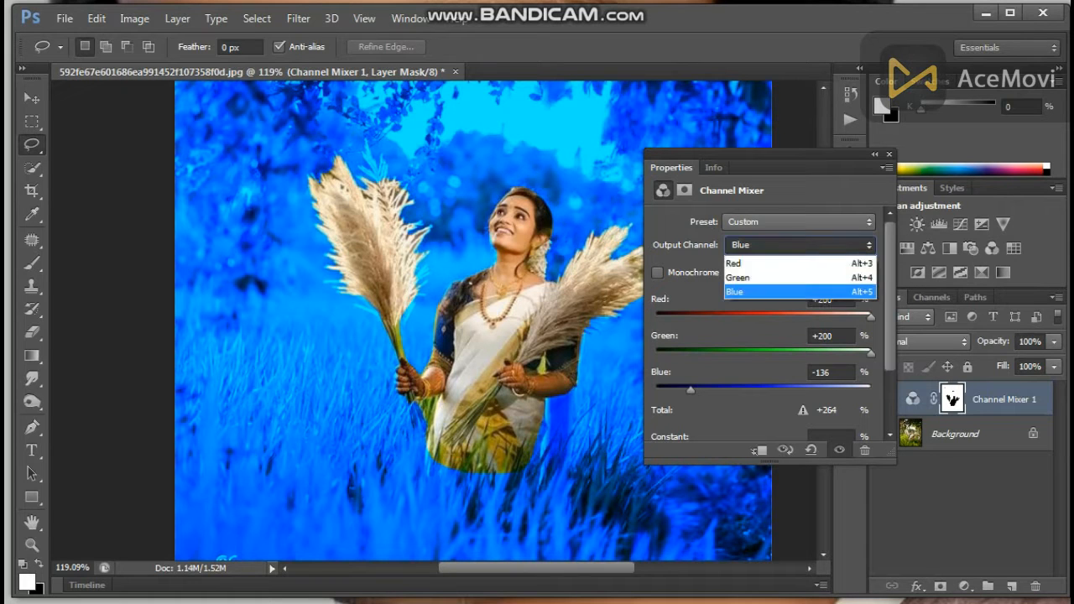
{"action": "left_click", "coordinate": [798, 263]}
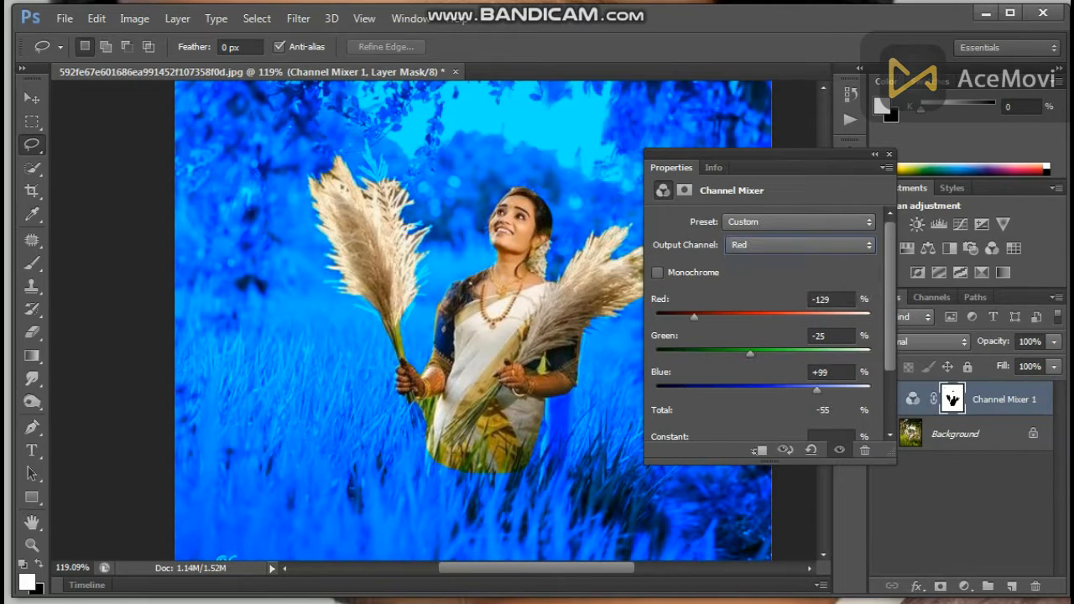
{"action": "left_click_drag", "start_coordinate": [817, 390], "coordinate": [741, 390]}
{"action": "left_click_drag", "start_coordinate": [751, 353], "coordinate": [817, 353]}
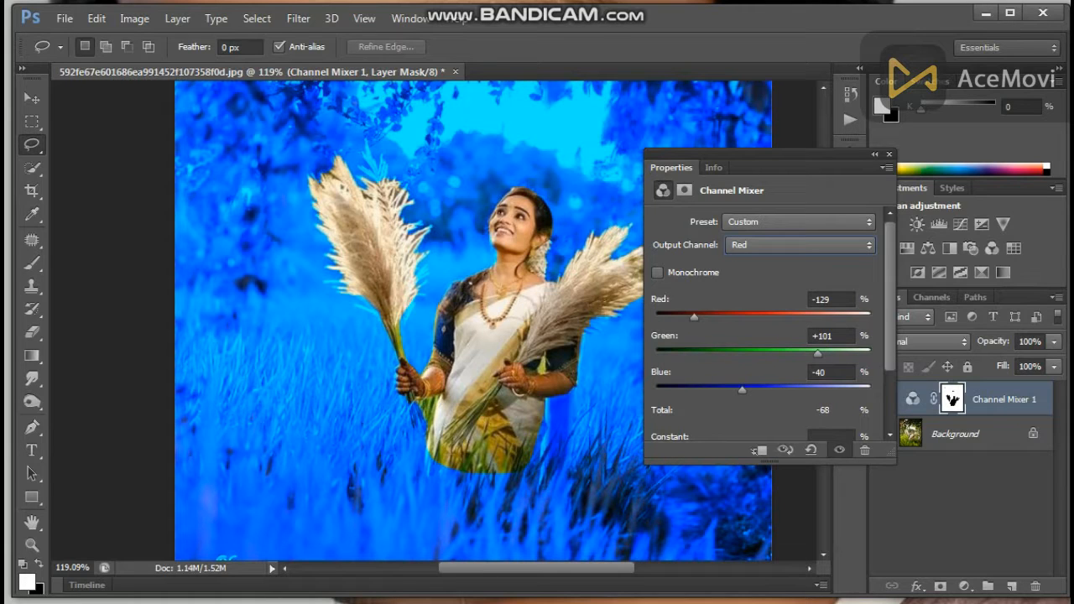
{"action": "left_click_drag", "start_coordinate": [694, 318], "coordinate": [656, 317]}
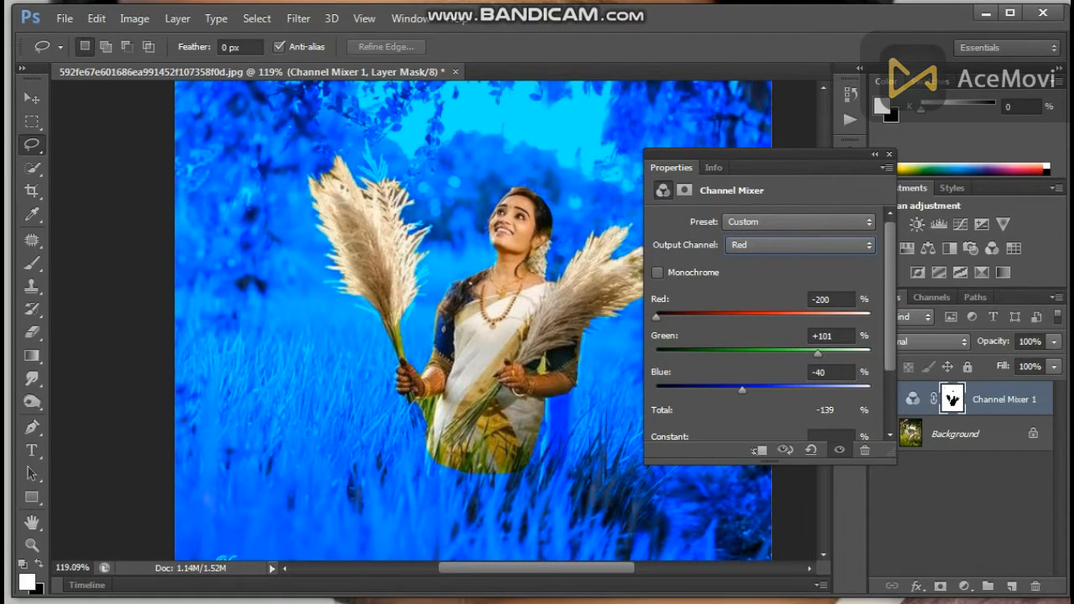
Try a monochrome mix of Red +43, Green +18, Blue +25, toggling Monochrome on and off and leaving it off
{"action": "left_click", "coordinate": [658, 273]}
{"action": "left_click_drag", "start_coordinate": [785, 317], "coordinate": [773, 352]}
{"action": "mouse_move", "coordinate": [774, 390]}
{"action": "left_mouse_down"}
{"action": "mouse_move", "coordinate": [813, 389]}
{"action": "mouse_move", "coordinate": [777, 389]}
{"action": "left_mouse_up"}
{"action": "left_click", "coordinate": [658, 273]}
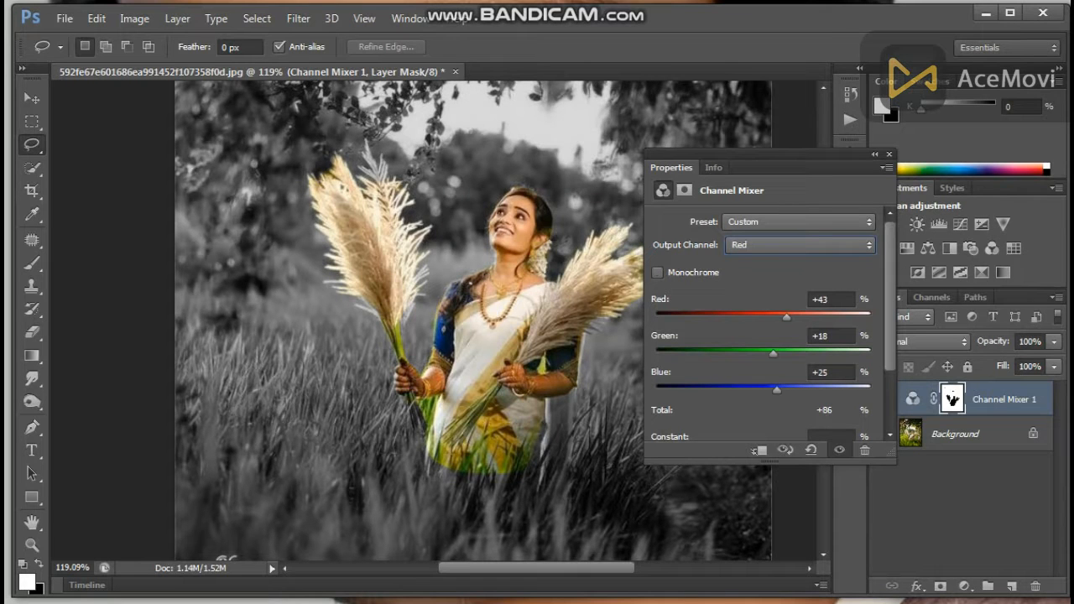
{"action": "left_click", "coordinate": [658, 273]}
{"action": "left_click", "coordinate": [658, 273]}
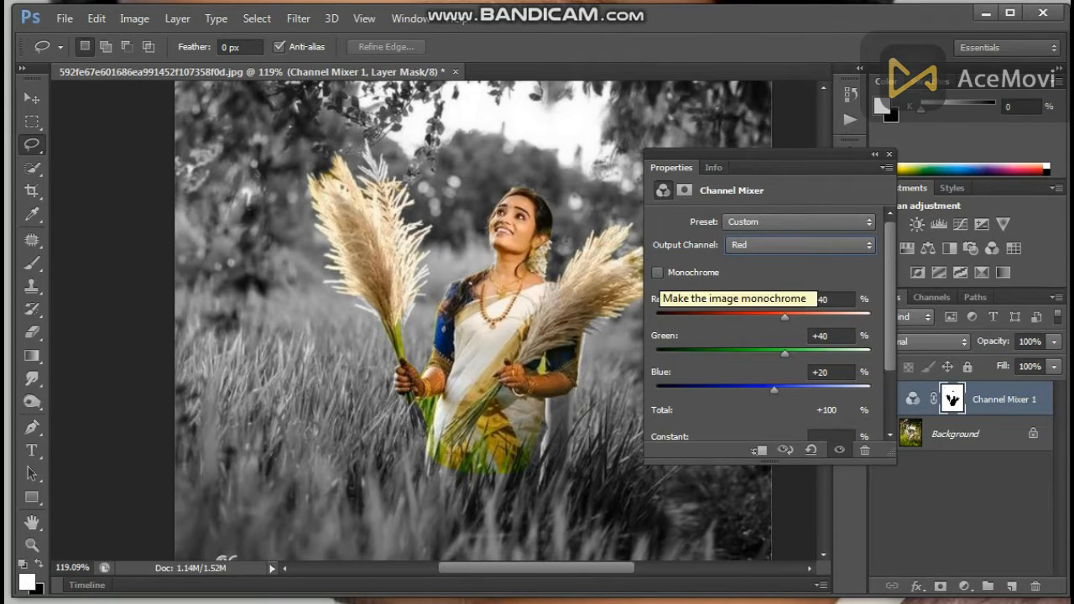
Reset the Channel Mixer to the Default preset and mix the Red output channel to Red -169, Green +79, Blue +144
{"action": "left_click", "coordinate": [738, 221]}
{"action": "left_click", "coordinate": [750, 240]}
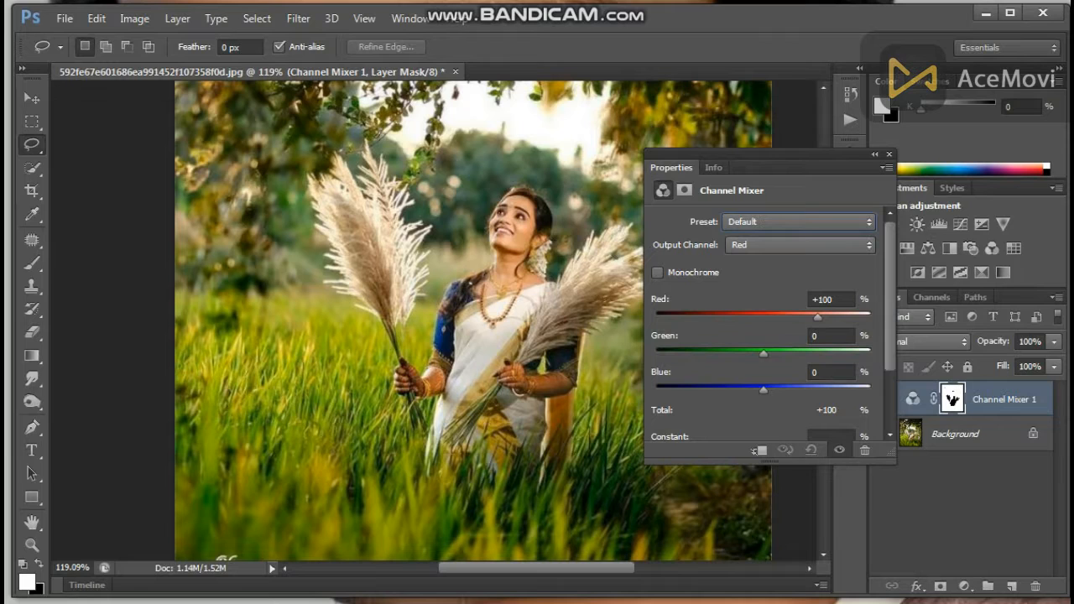
{"action": "left_click_drag", "start_coordinate": [762, 389], "coordinate": [841, 390]}
{"action": "left_click_drag", "start_coordinate": [763, 354], "coordinate": [806, 353]}
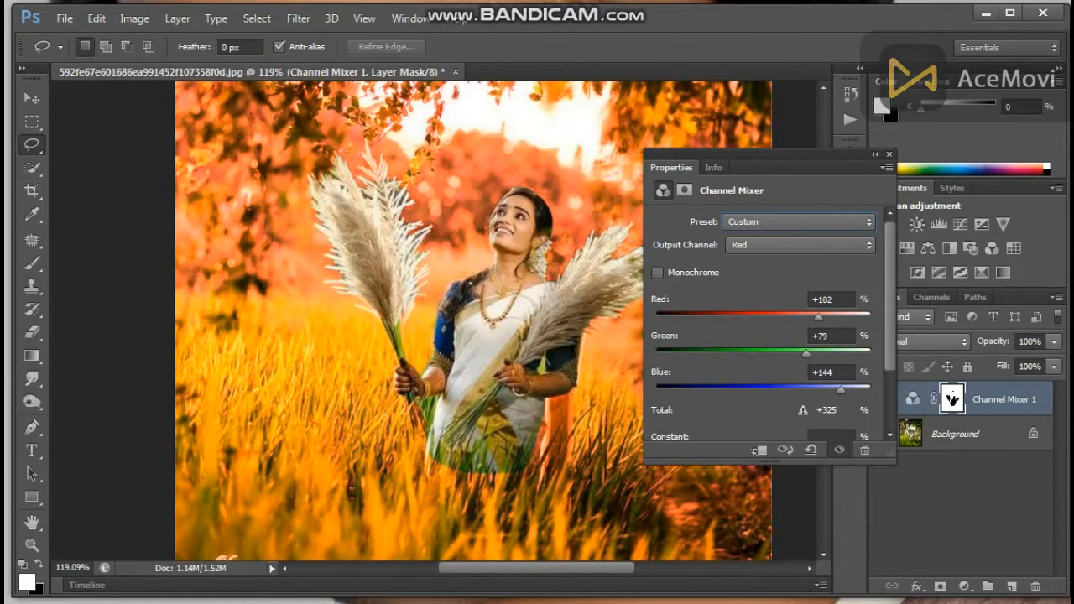
{"action": "left_click_drag", "start_coordinate": [818, 316], "coordinate": [672, 316]}
Mix the Green output channel to Red +30, Green +119, Blue -200
{"action": "left_click", "coordinate": [799, 245]}
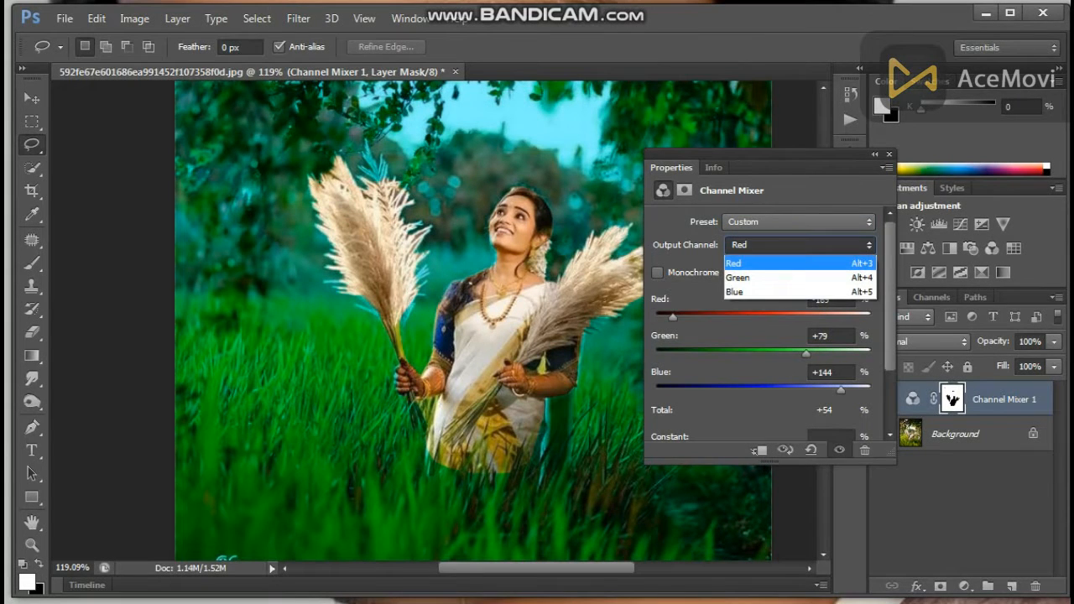
{"action": "left_click", "coordinate": [738, 278]}
{"action": "left_click_drag", "start_coordinate": [763, 390], "coordinate": [656, 389]}
{"action": "mouse_move", "coordinate": [818, 352]}
{"action": "left_mouse_down"}
{"action": "mouse_move", "coordinate": [681, 352]}
{"action": "mouse_move", "coordinate": [827, 353]}
{"action": "left_mouse_up"}
{"action": "mouse_move", "coordinate": [763, 317]}
{"action": "left_mouse_down"}
{"action": "mouse_move", "coordinate": [825, 318]}
{"action": "mouse_move", "coordinate": [741, 317]}
{"action": "mouse_move", "coordinate": [778, 317]}
{"action": "left_mouse_up"}
Mix the Blue output channel to Red +63, Green +200, Blue +155
{"action": "left_click", "coordinate": [797, 244]}
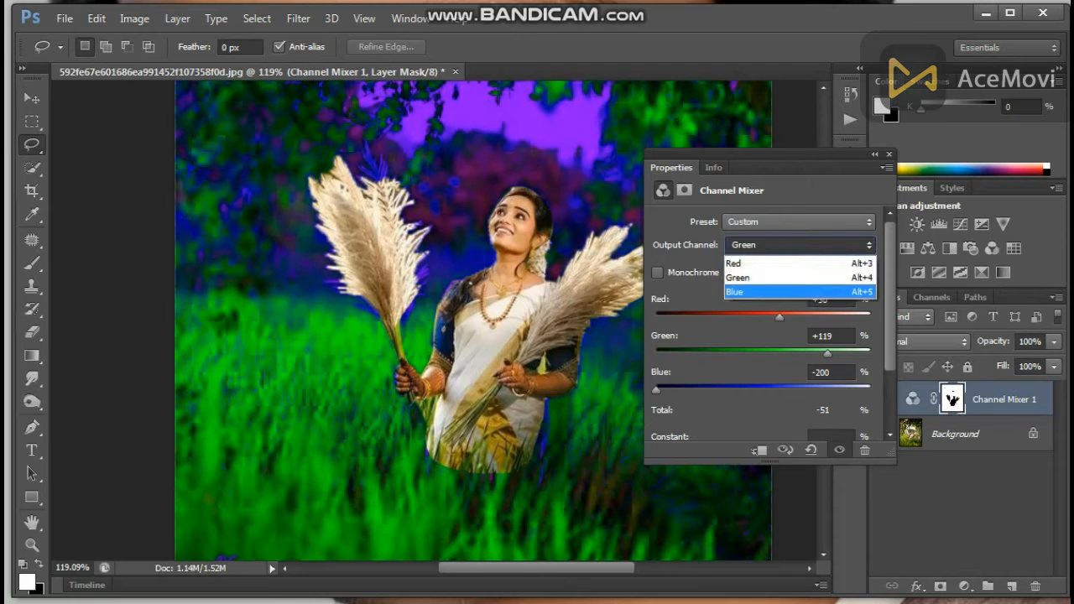
{"action": "left_click", "coordinate": [755, 291]}
{"action": "left_click_drag", "start_coordinate": [818, 390], "coordinate": [847, 390]}
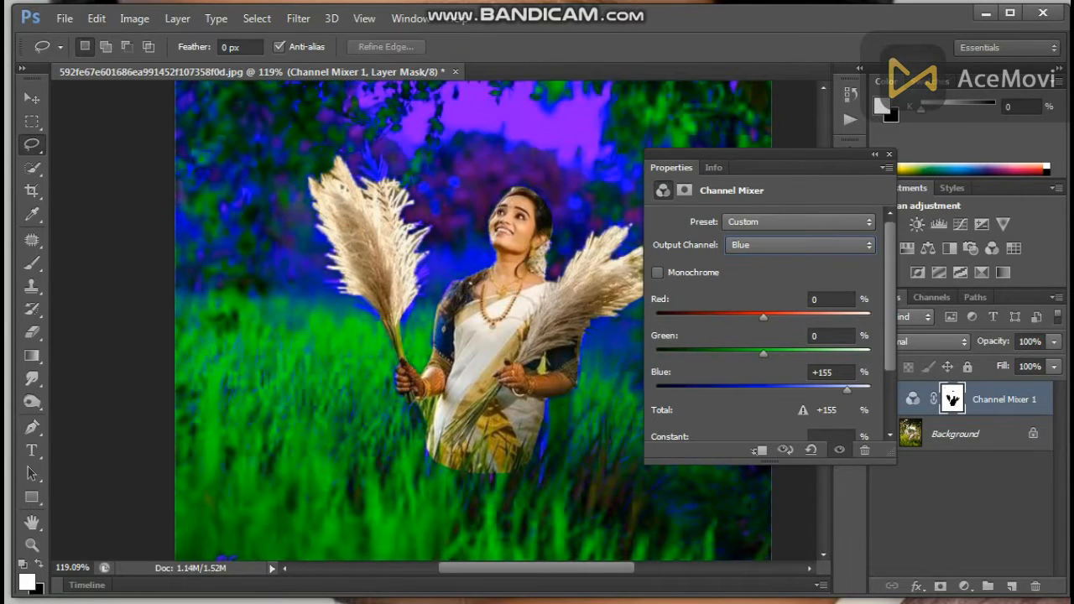
{"action": "left_click_drag", "start_coordinate": [763, 354], "coordinate": [870, 353]}
{"action": "left_click_drag", "start_coordinate": [763, 317], "coordinate": [796, 317]}
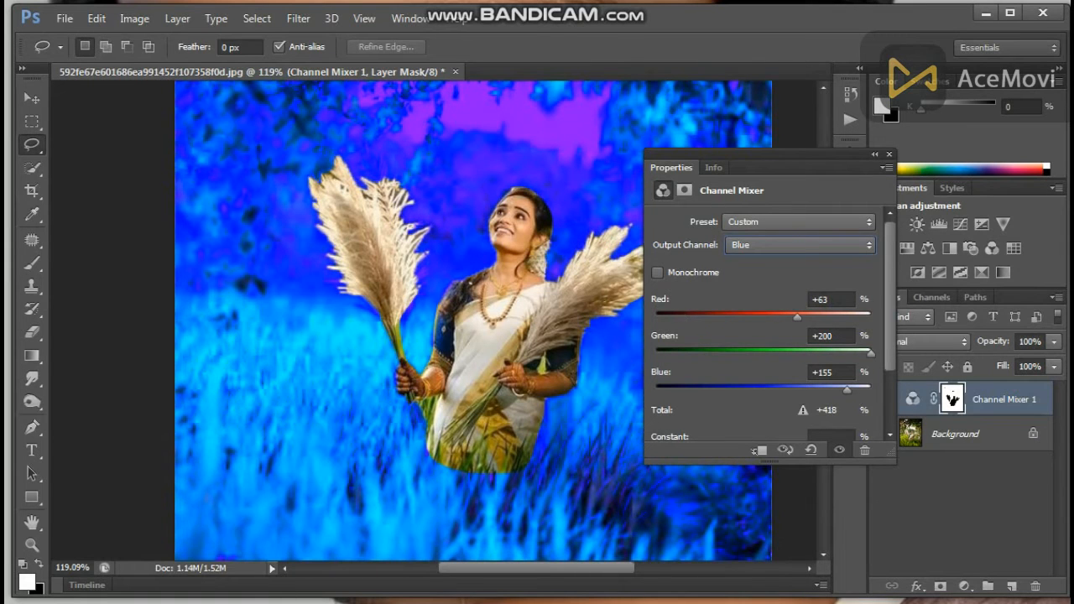
Fine-tune the Green output channel to Red +25 and Green +106, keeping Blue at -200
{"action": "left_click", "coordinate": [798, 244]}
{"action": "left_click", "coordinate": [738, 277]}
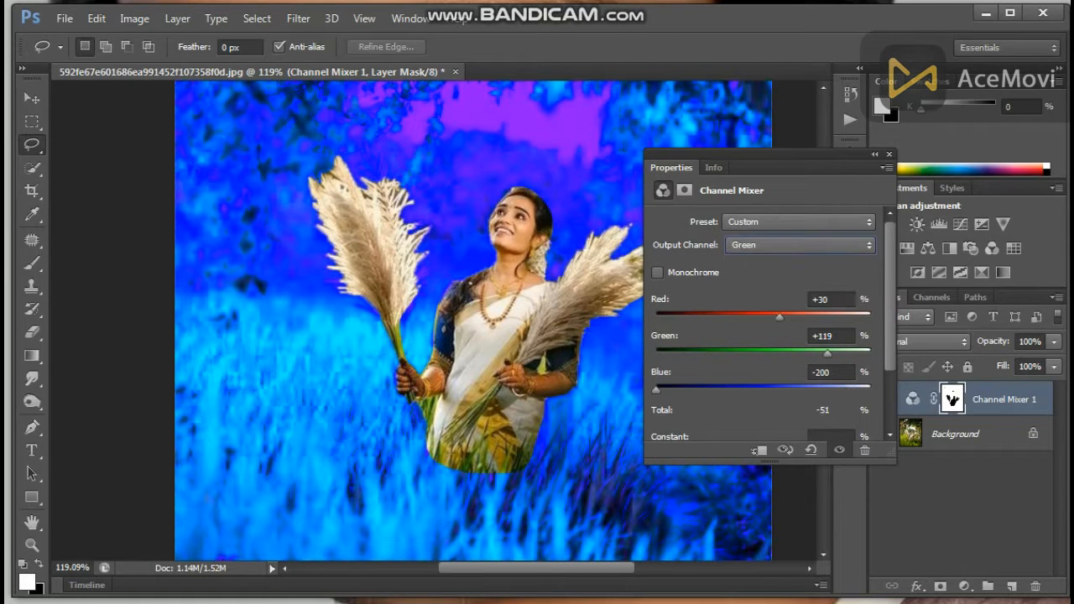
{"action": "mouse_move", "coordinate": [656, 390]}
{"action": "left_mouse_down"}
{"action": "mouse_move", "coordinate": [796, 389]}
{"action": "mouse_move", "coordinate": [657, 389]}
{"action": "left_mouse_up"}
{"action": "mouse_move", "coordinate": [828, 354]}
{"action": "left_mouse_down"}
{"action": "mouse_move", "coordinate": [819, 354]}
{"action": "mouse_move", "coordinate": [869, 353]}
{"action": "mouse_move", "coordinate": [738, 353]}
{"action": "mouse_move", "coordinate": [819, 353]}
{"action": "left_mouse_up"}
{"action": "mouse_move", "coordinate": [779, 317]}
{"action": "left_mouse_down"}
{"action": "mouse_move", "coordinate": [810, 317]}
{"action": "mouse_move", "coordinate": [752, 317]}
{"action": "mouse_move", "coordinate": [777, 318]}
{"action": "left_mouse_up"}
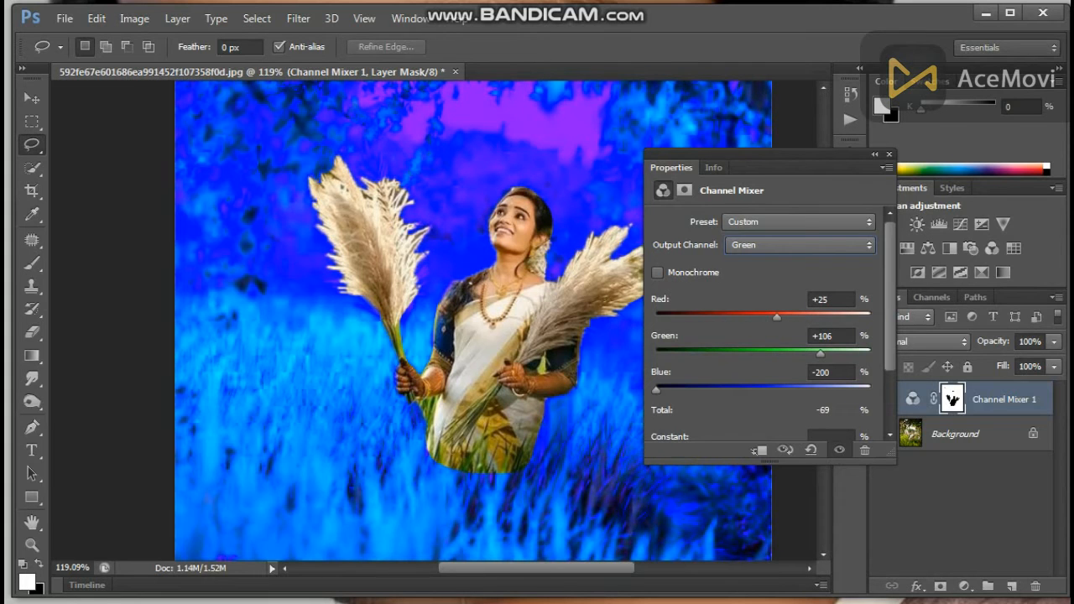
Change the Red output channel to Red -200 and Green -76, and lower its Blue share to a negative value
{"action": "left_click", "coordinate": [800, 244]}
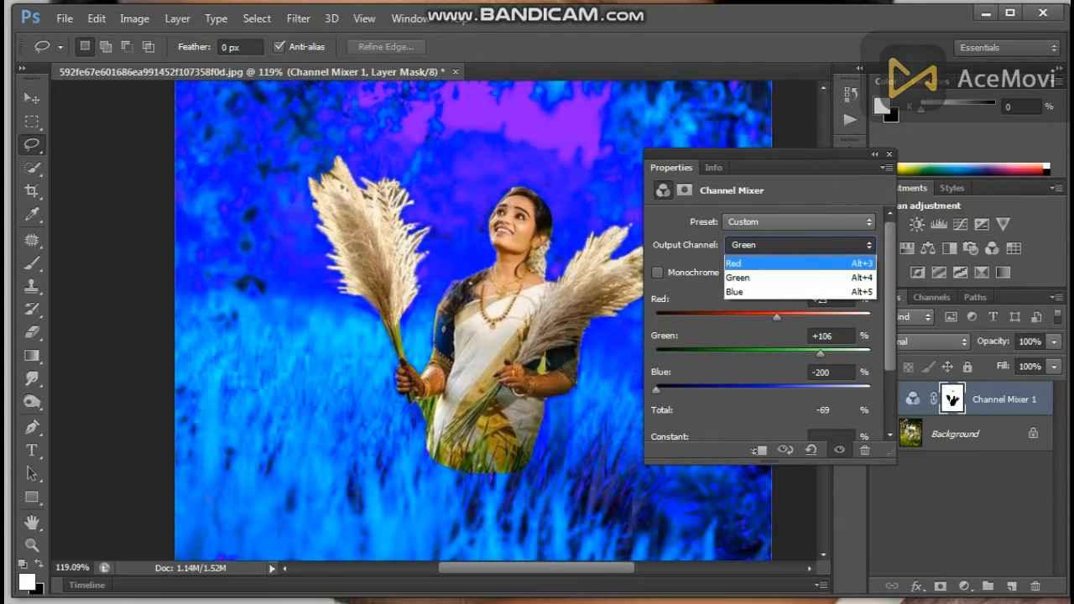
{"action": "left_click", "coordinate": [743, 260]}
{"action": "mouse_move", "coordinate": [672, 317]}
{"action": "left_mouse_down"}
{"action": "mouse_move", "coordinate": [716, 317]}
{"action": "mouse_move", "coordinate": [656, 317]}
{"action": "left_mouse_up"}
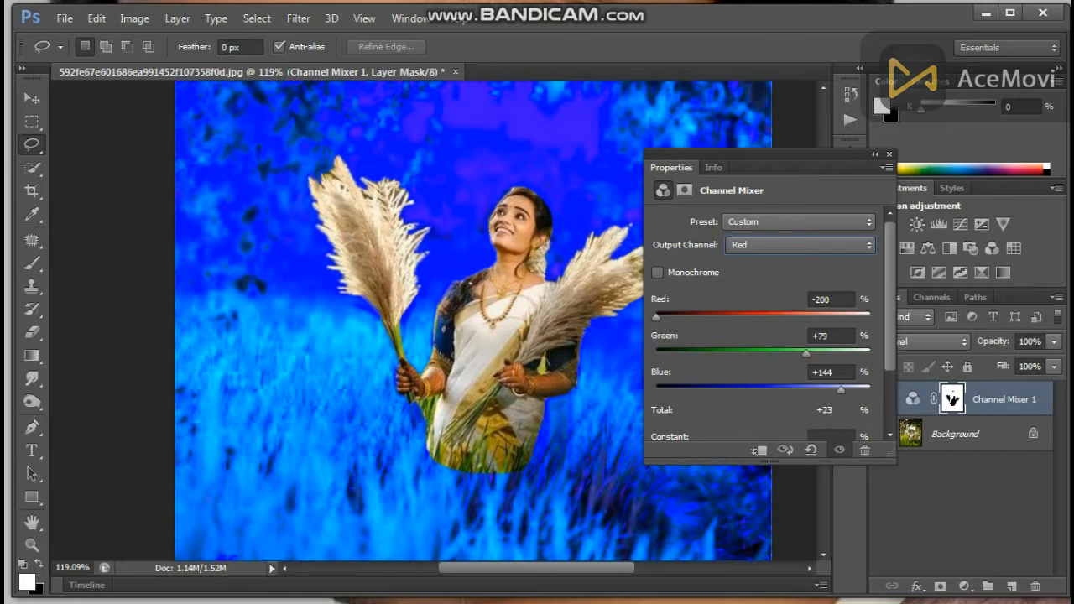
{"action": "left_click_drag", "start_coordinate": [805, 353], "coordinate": [722, 352]}
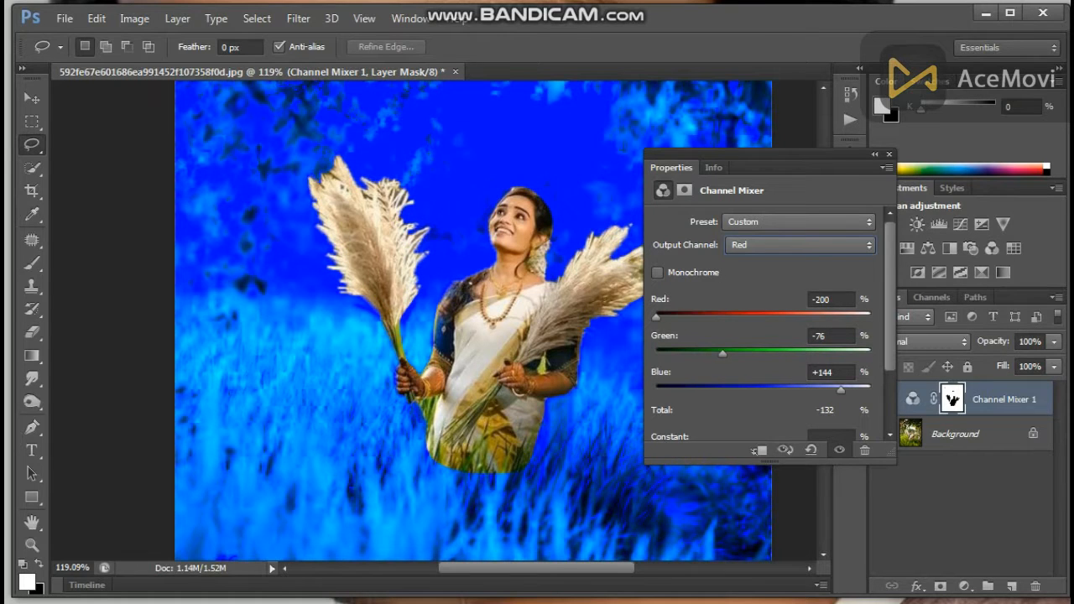
{"action": "left_click_drag", "start_coordinate": [841, 390], "coordinate": [718, 389]}
Reset the Channel Mixer to the Default preset and mix the Red output channel to Red +200, Green +131, Blue -200
{"action": "left_click", "coordinate": [797, 221]}
{"action": "left_click", "coordinate": [755, 240]}
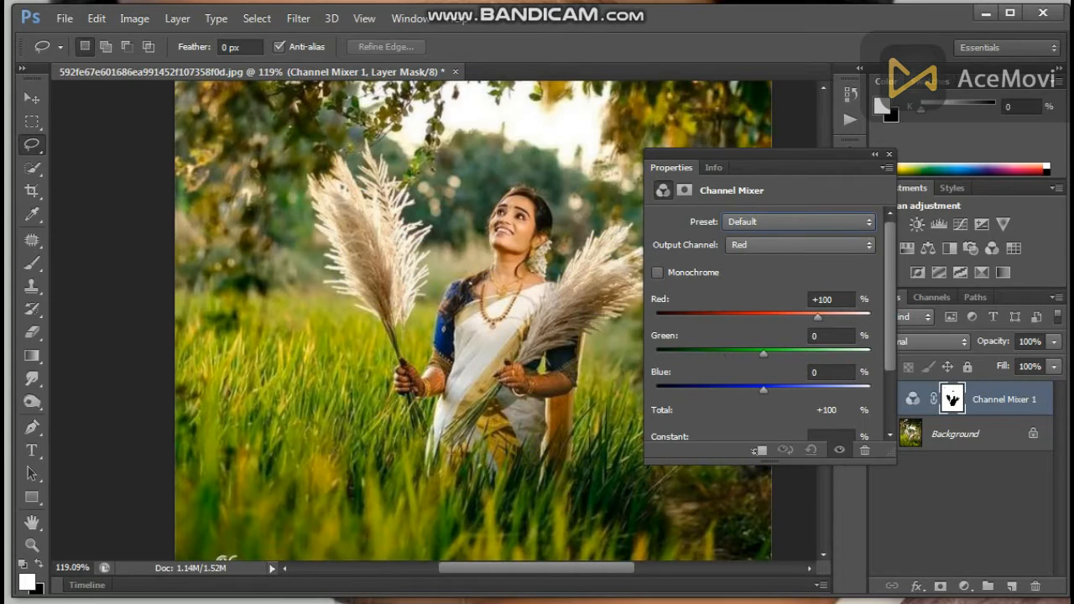
{"action": "left_click", "coordinate": [801, 245]}
{"action": "left_click", "coordinate": [755, 259]}
{"action": "left_click_drag", "start_coordinate": [763, 390], "coordinate": [656, 389]}
{"action": "left_click_drag", "start_coordinate": [763, 353], "coordinate": [833, 353]}
{"action": "left_click_drag", "start_coordinate": [818, 316], "coordinate": [870, 316]}
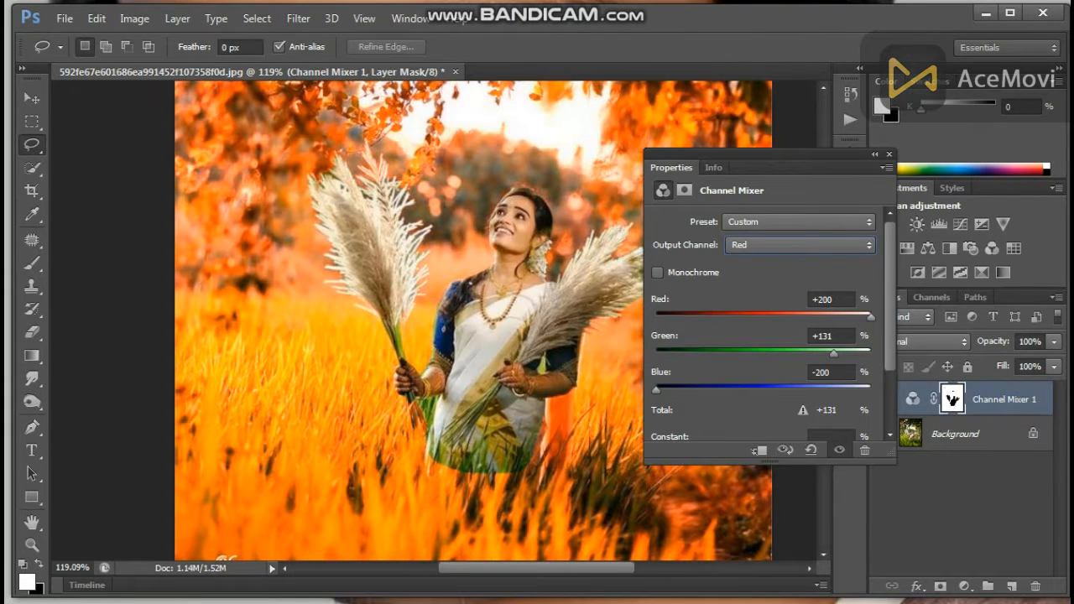
Mix the Green output channel to Red +31, Green +61, Blue -33
{"action": "left_click", "coordinate": [799, 245]}
{"action": "left_click", "coordinate": [789, 278]}
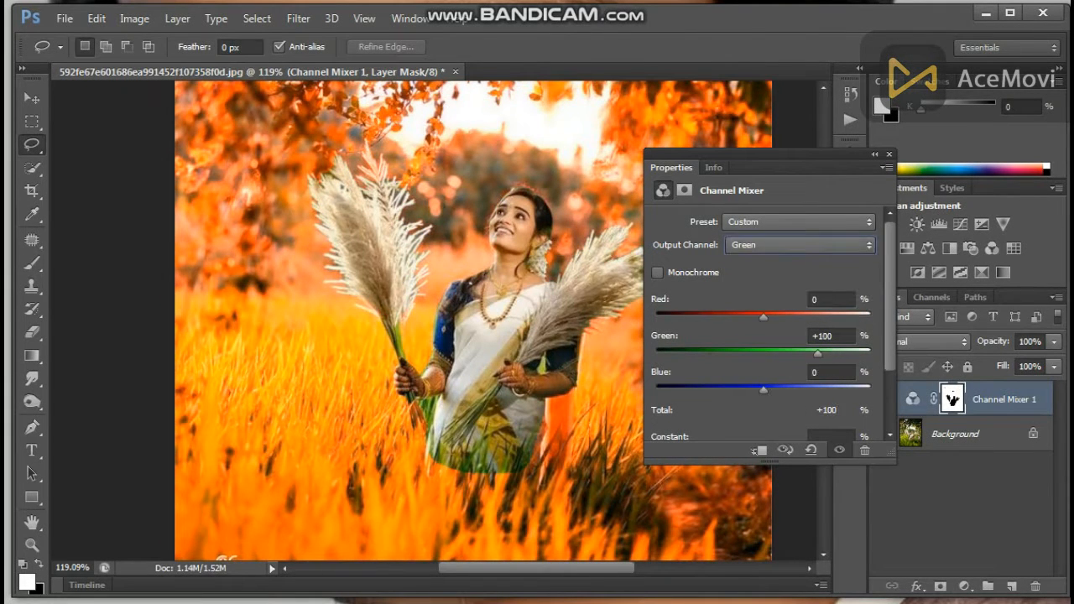
{"action": "mouse_move", "coordinate": [763, 316]}
{"action": "left_mouse_down"}
{"action": "mouse_move", "coordinate": [827, 316]}
{"action": "mouse_move", "coordinate": [721, 316]}
{"action": "mouse_move", "coordinate": [779, 317]}
{"action": "left_mouse_up"}
{"action": "left_click_drag", "start_coordinate": [818, 353], "coordinate": [796, 353]}
{"action": "left_click_drag", "start_coordinate": [763, 388], "coordinate": [745, 388]}
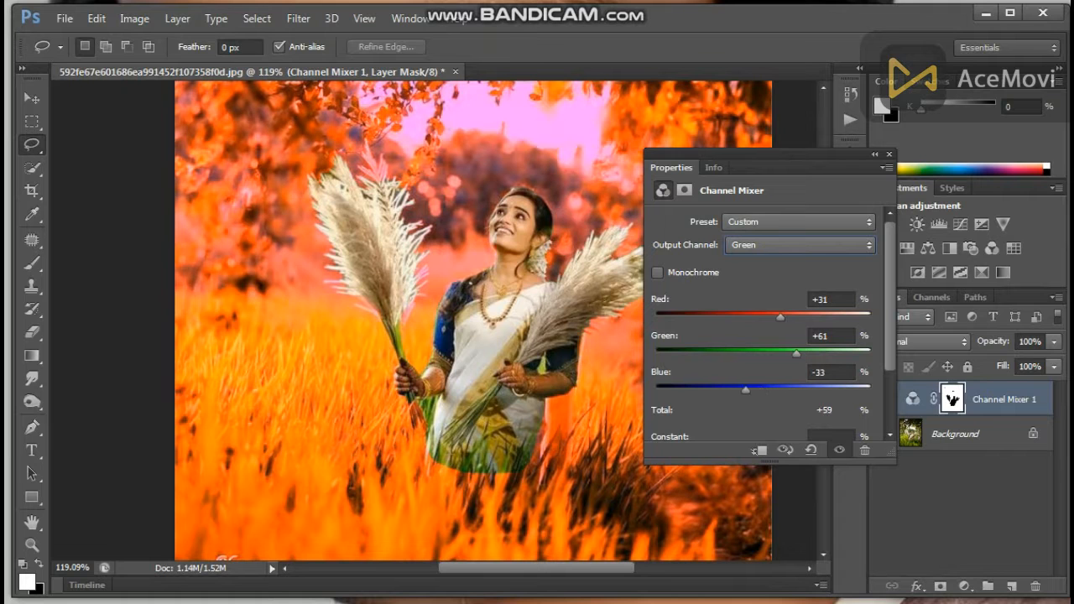
Mix the Blue output channel to Red +99, Green +102, Blue +122 and close the Channel Mixer settings
{"action": "left_click", "coordinate": [799, 244]}
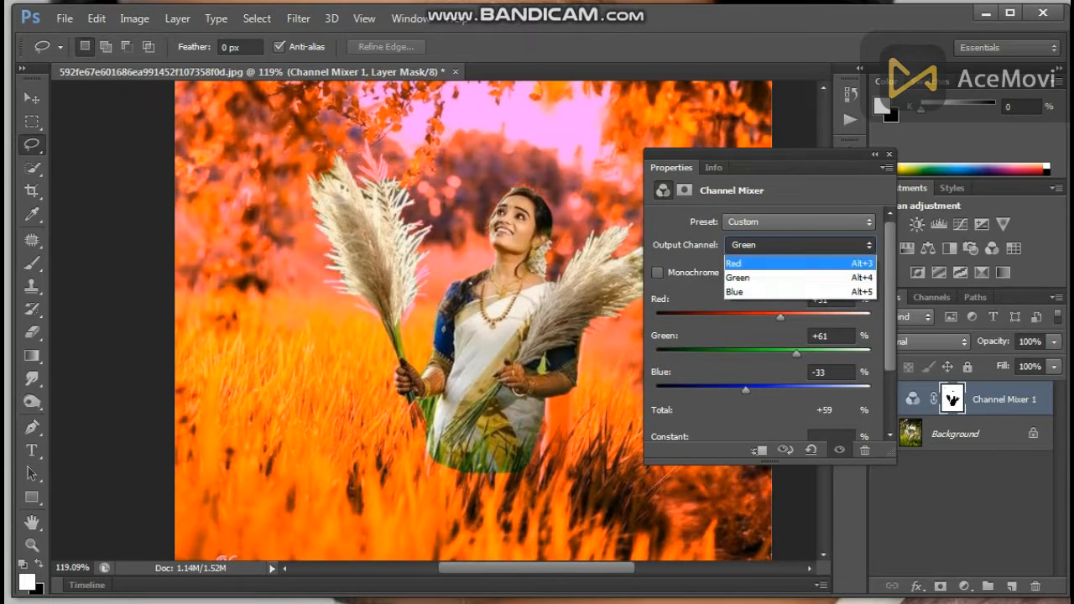
{"action": "left_click", "coordinate": [755, 293]}
{"action": "mouse_move", "coordinate": [818, 389]}
{"action": "left_mouse_down"}
{"action": "mouse_move", "coordinate": [745, 389]}
{"action": "mouse_move", "coordinate": [829, 390]}
{"action": "left_mouse_up"}
{"action": "left_click_drag", "start_coordinate": [763, 353], "coordinate": [819, 353]}
{"action": "left_click_drag", "start_coordinate": [763, 317], "coordinate": [817, 317]}
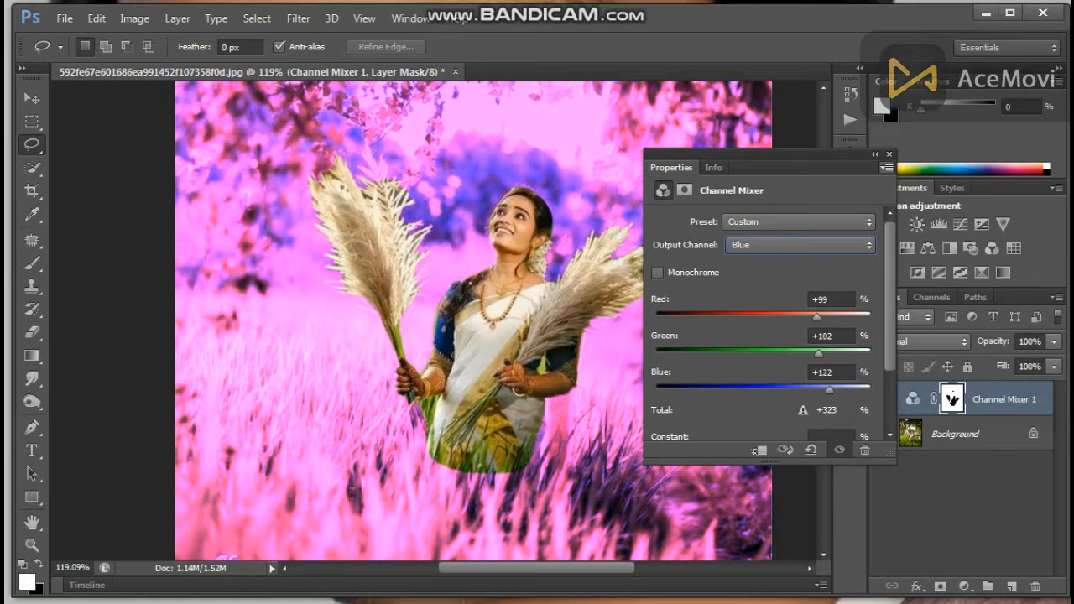
{"action": "left_click", "coordinate": [889, 153]}
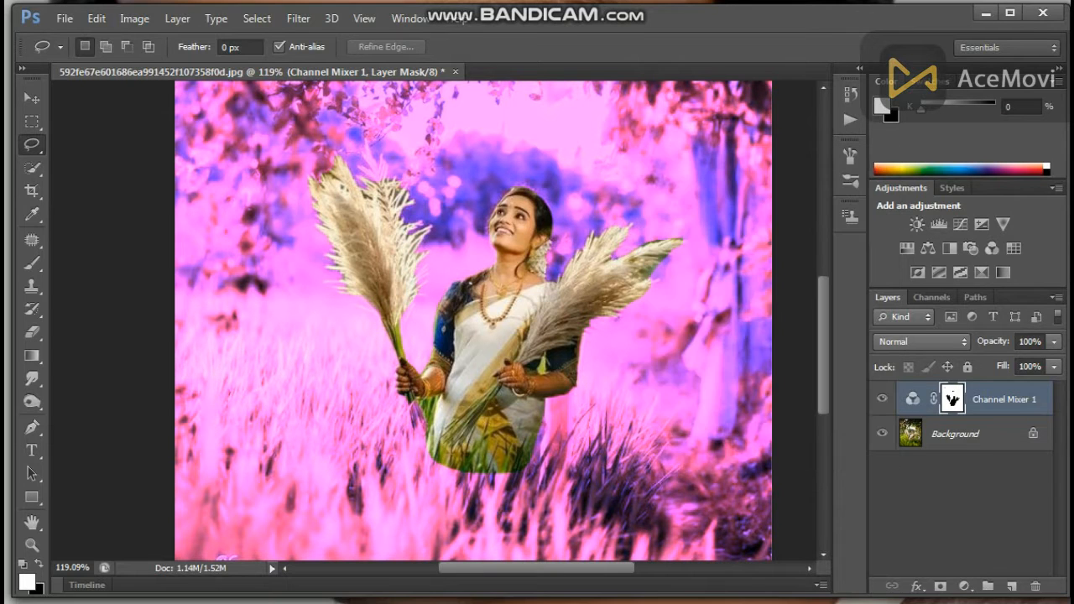
Add a Color Balance adjustment layer above the Channel Mixer layer and shift its Midtones color balance
{"action": "scroll", "coordinate": [562, 411], "scroll_direction": "down", "scroll_amount": 7}
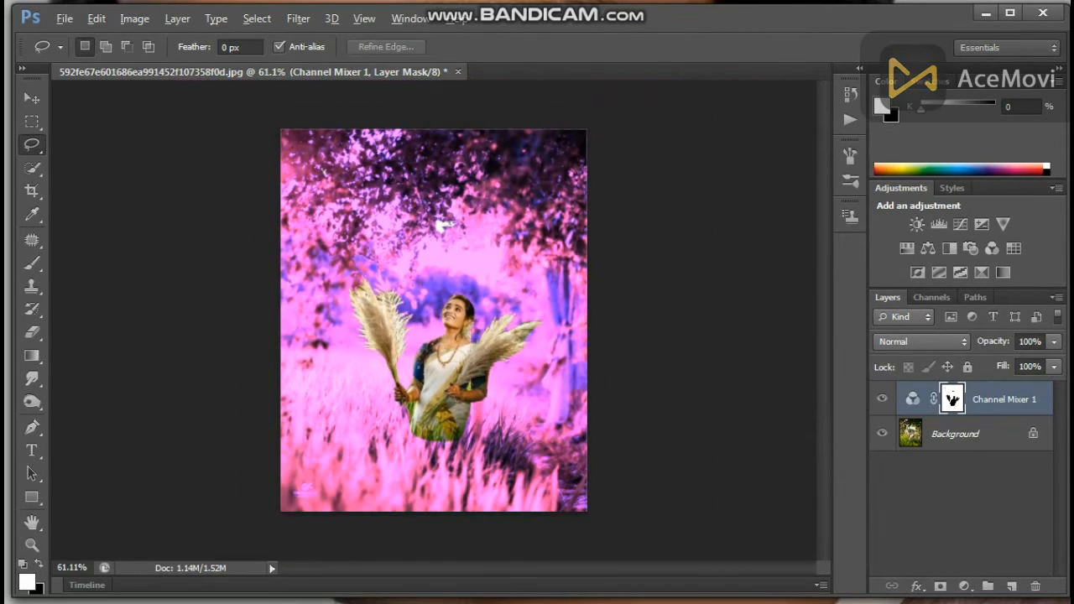
{"action": "scroll", "coordinate": [563, 412], "scroll_direction": "up", "scroll_amount": 4}
{"action": "left_click", "coordinate": [927, 248]}
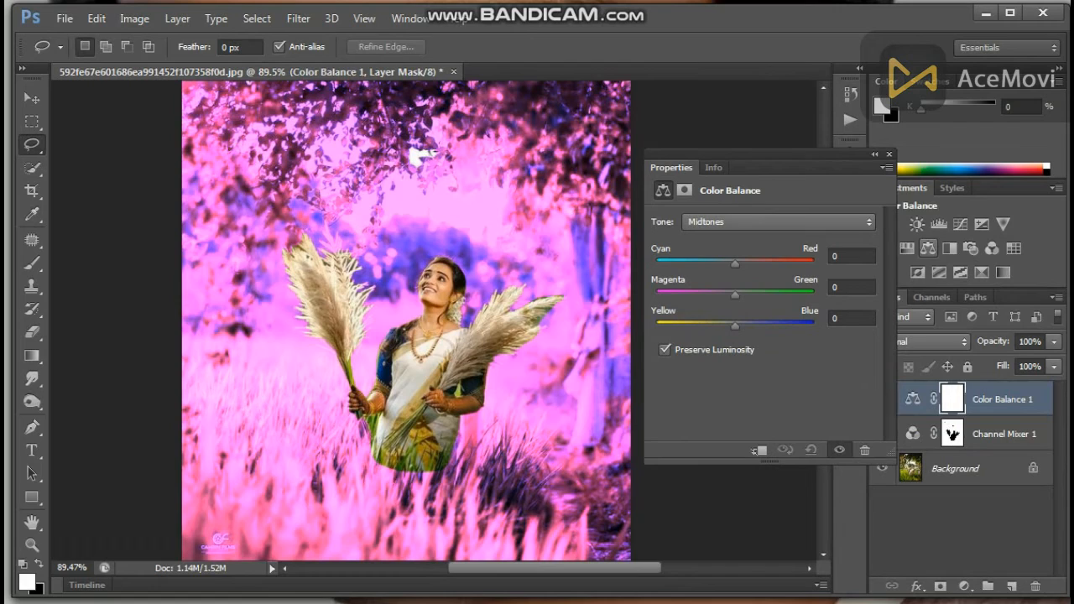
{"action": "left_click_drag", "start_coordinate": [735, 325], "coordinate": [741, 263]}
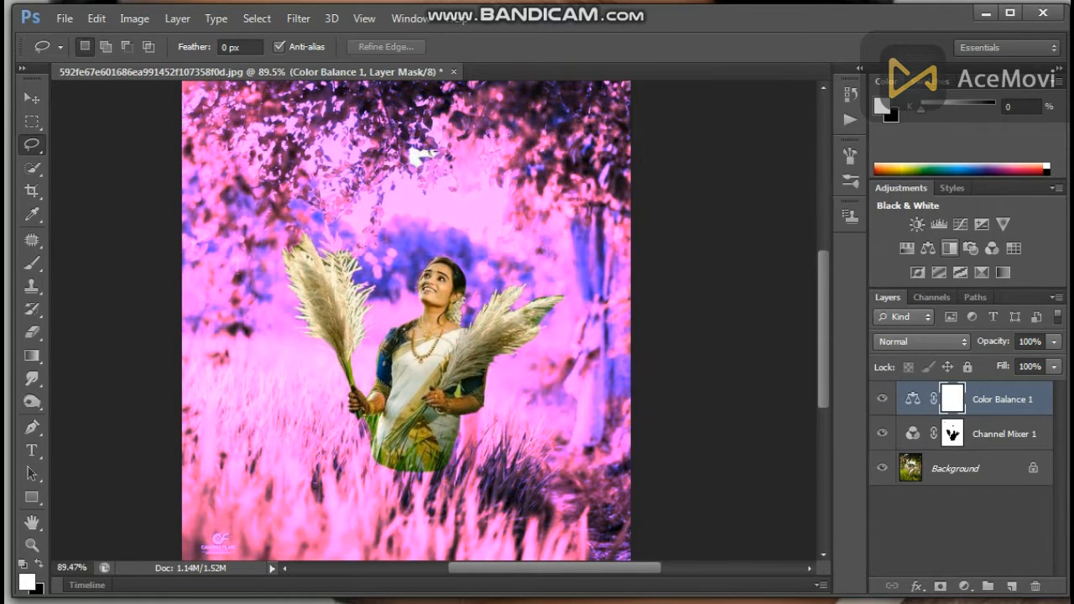
Add a Brightness/Contrast adjustment layer with Brightness -17 and Contrast 86
{"action": "left_click", "coordinate": [917, 224]}
{"action": "left_click_drag", "start_coordinate": [763, 302], "coordinate": [856, 302]}
{"action": "mouse_move", "coordinate": [764, 267]}
{"action": "left_mouse_down"}
{"action": "mouse_move", "coordinate": [714, 267]}
{"action": "mouse_move", "coordinate": [775, 266]}
{"action": "mouse_move", "coordinate": [751, 266]}
{"action": "left_mouse_up"}
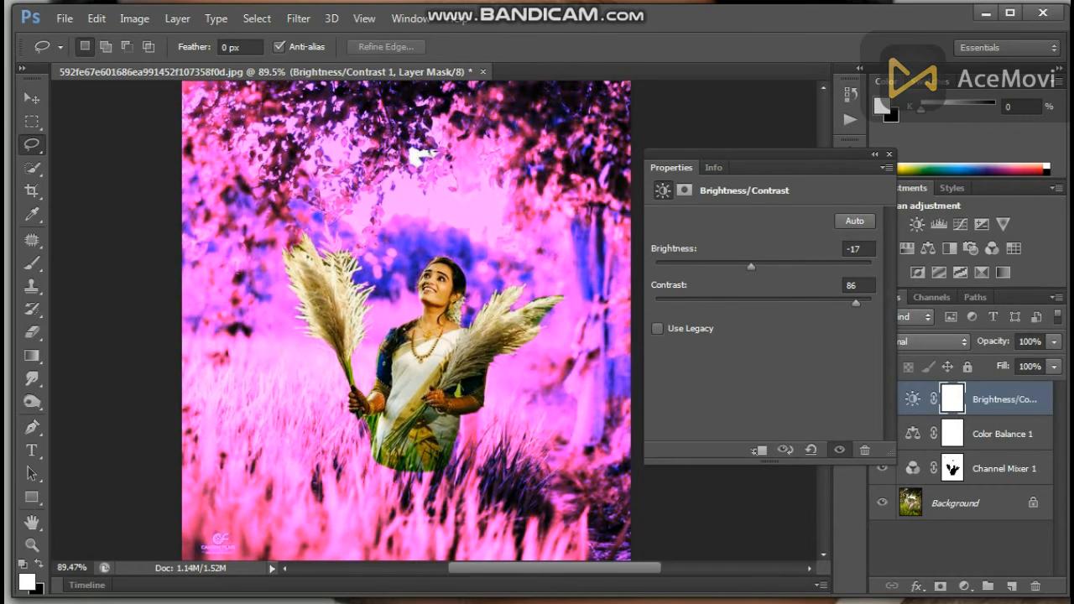
{"action": "left_click", "coordinate": [889, 154]}
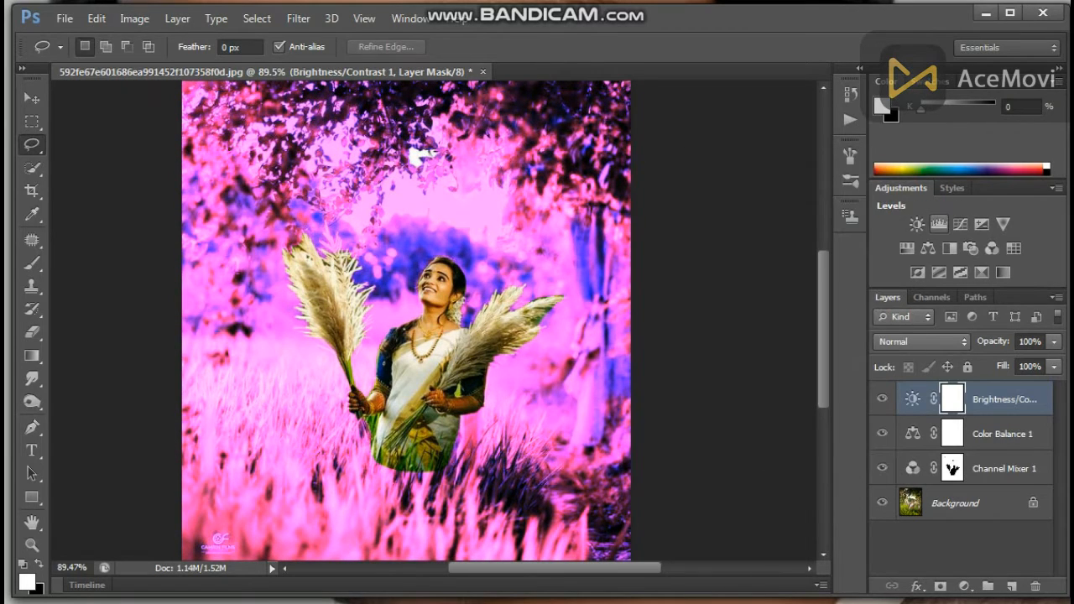
Add a Levels adjustment layer, set the midtone input to 1.21, and move the black and white input points inward
{"action": "left_click", "coordinate": [939, 224]}
{"action": "mouse_move", "coordinate": [775, 350]}
{"action": "left_mouse_down"}
{"action": "mouse_move", "coordinate": [805, 350]}
{"action": "mouse_move", "coordinate": [762, 350]}
{"action": "left_mouse_up"}
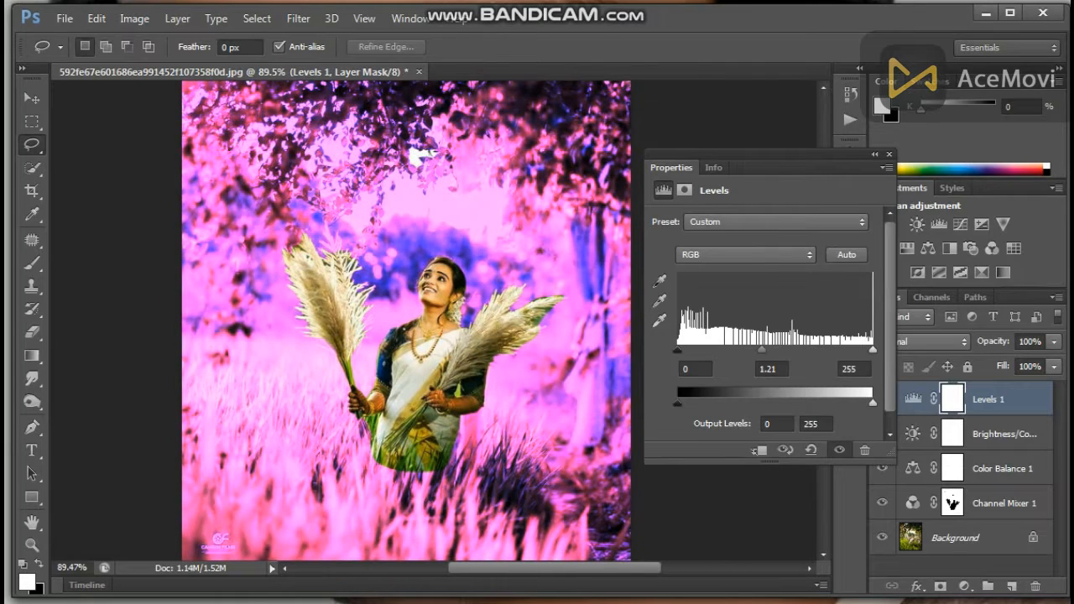
{"action": "left_click_drag", "start_coordinate": [677, 350], "coordinate": [704, 350]}
{"action": "left_click_drag", "start_coordinate": [873, 349], "coordinate": [845, 350]}
{"action": "left_click", "coordinate": [889, 155]}
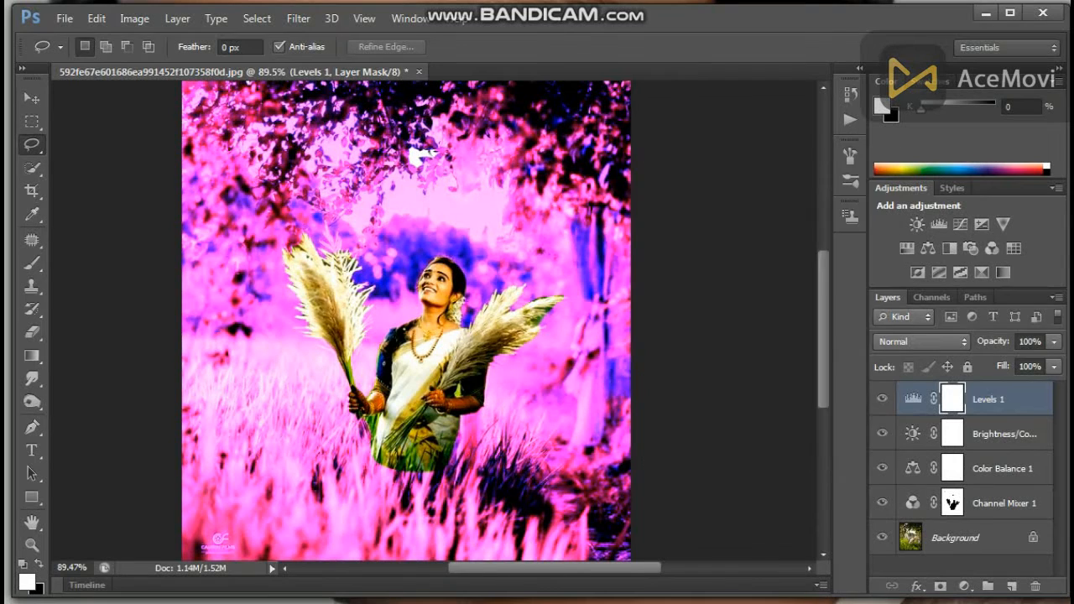
Add a Curves adjustment layer, shift the RGB curve's black point inward, and raise the middle of the curve
{"action": "left_click", "coordinate": [960, 224]}
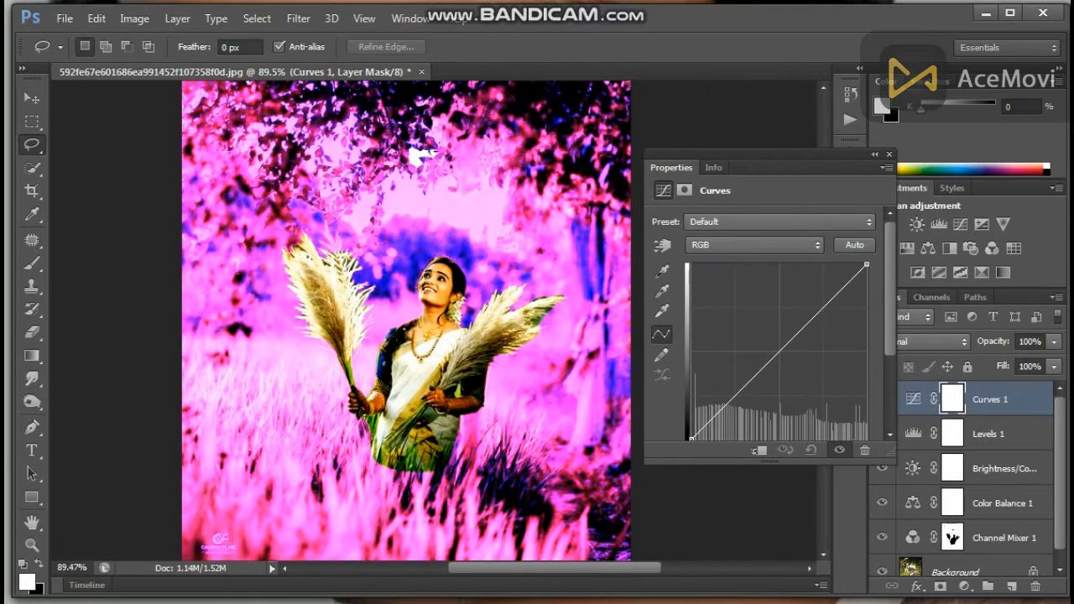
{"action": "left_click_drag", "start_coordinate": [692, 438], "coordinate": [712, 438]}
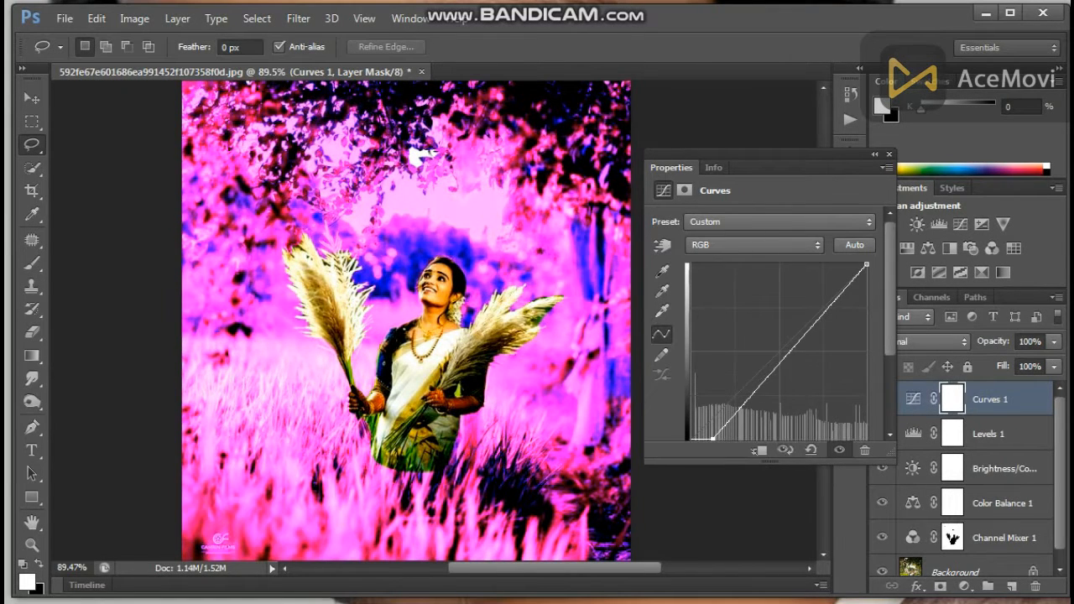
{"action": "left_click_drag", "start_coordinate": [764, 381], "coordinate": [765, 355]}
{"action": "left_click", "coordinate": [889, 155]}
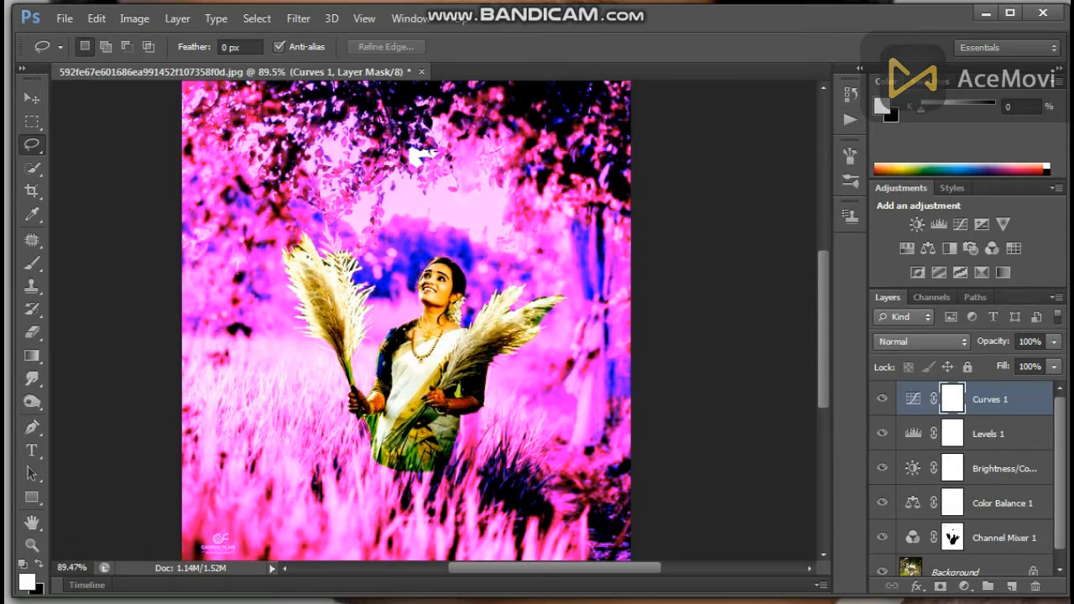
Add a Vibrance adjustment layer with Vibrance +12 and Saturation -11
{"action": "left_click", "coordinate": [1003, 224]}
{"action": "mouse_move", "coordinate": [763, 275]}
{"action": "left_mouse_down"}
{"action": "mouse_move", "coordinate": [809, 276]}
{"action": "mouse_move", "coordinate": [715, 275]}
{"action": "mouse_move", "coordinate": [752, 275]}
{"action": "left_mouse_up"}
{"action": "mouse_move", "coordinate": [764, 239]}
{"action": "left_mouse_down"}
{"action": "mouse_move", "coordinate": [815, 239]}
{"action": "mouse_move", "coordinate": [737, 239]}
{"action": "mouse_move", "coordinate": [775, 239]}
{"action": "left_mouse_up"}
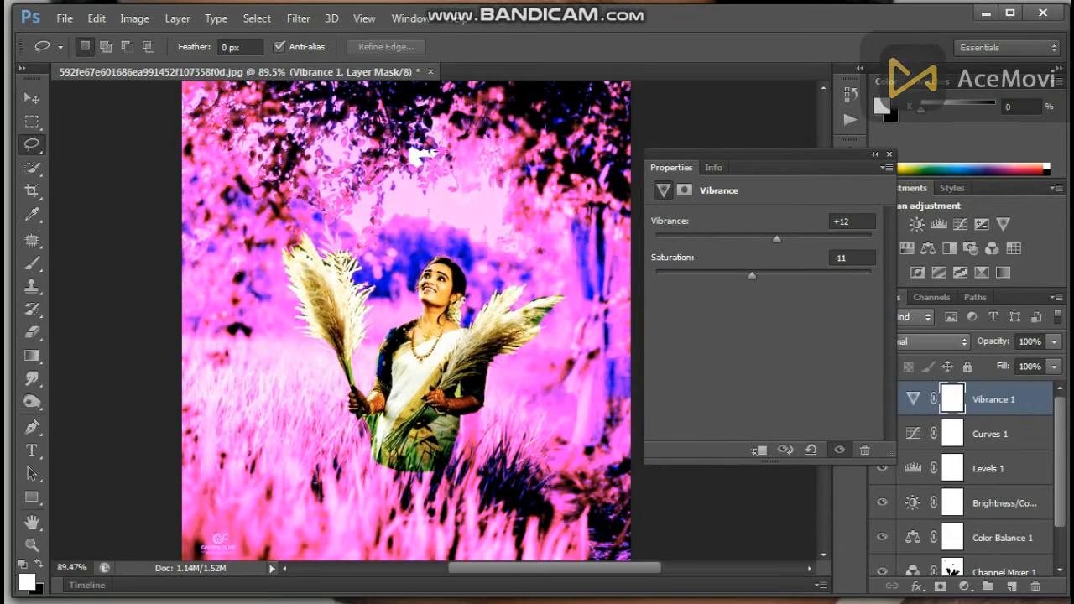
Close the Vibrance settings and add a Color Lookup adjustment layer above it, without loading a LUT or profile
{"action": "left_click", "coordinate": [890, 153]}
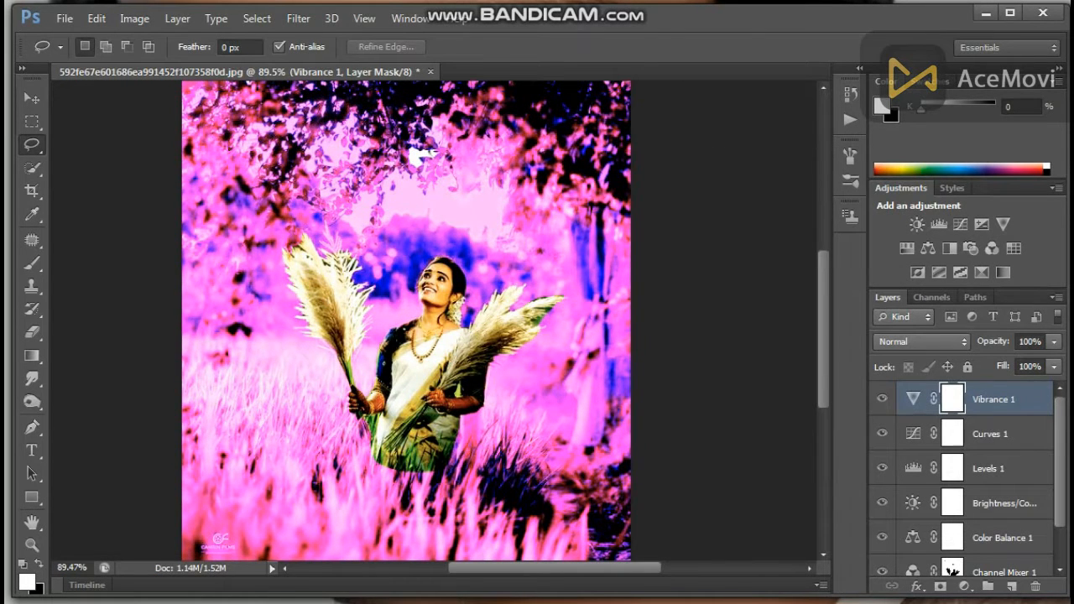
{"action": "scroll", "coordinate": [503, 321], "scroll_direction": "down", "scroll_amount": 3}
{"action": "scroll", "coordinate": [965, 483], "scroll_direction": "down", "scroll_amount": 2}
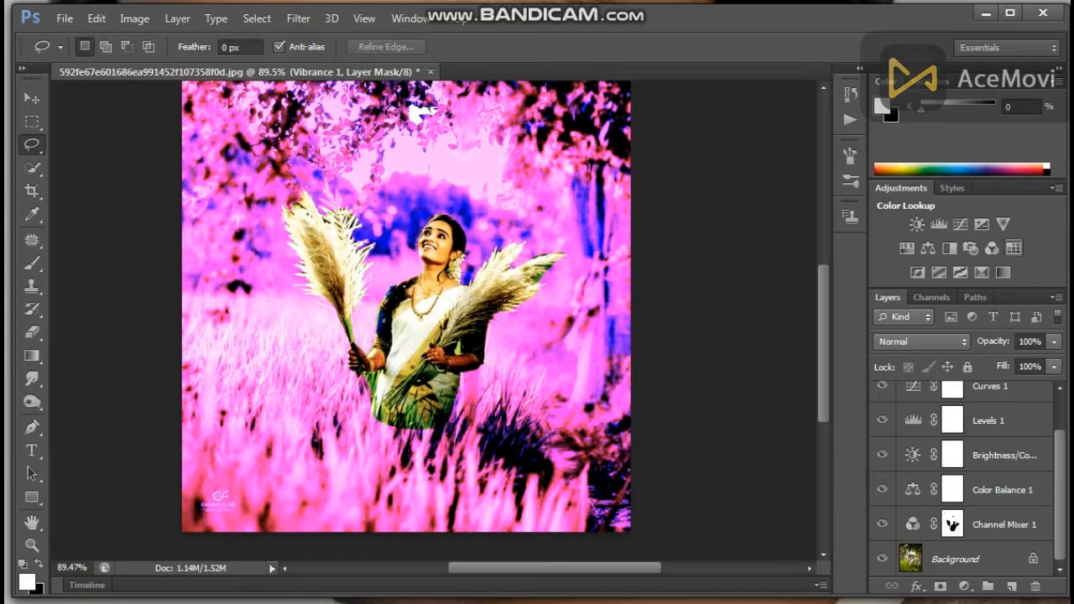
{"action": "left_click", "coordinate": [1013, 248]}
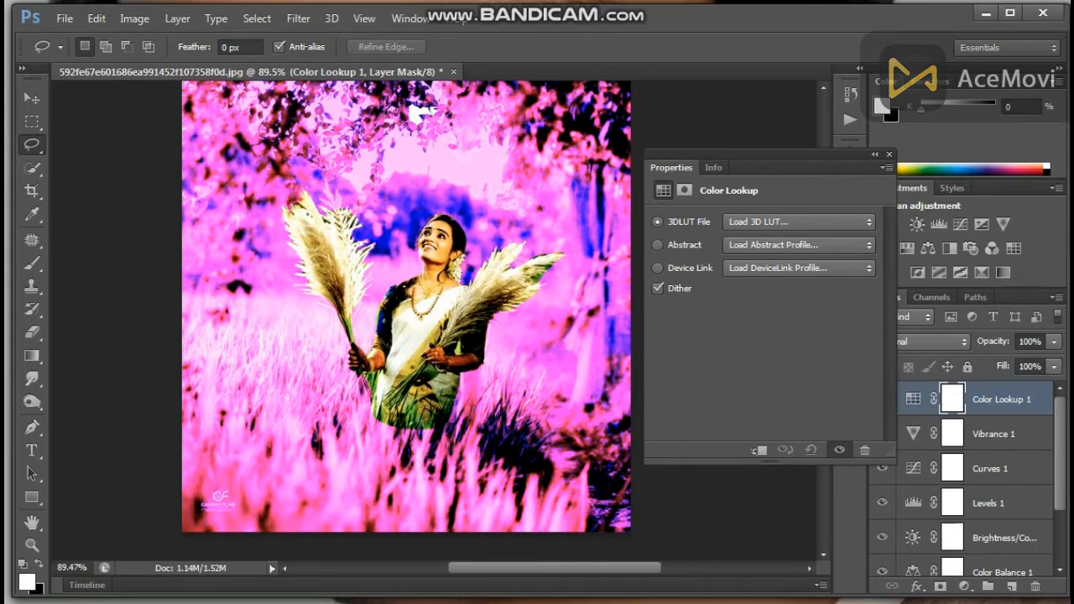
{"action": "left_click", "coordinate": [889, 154]}
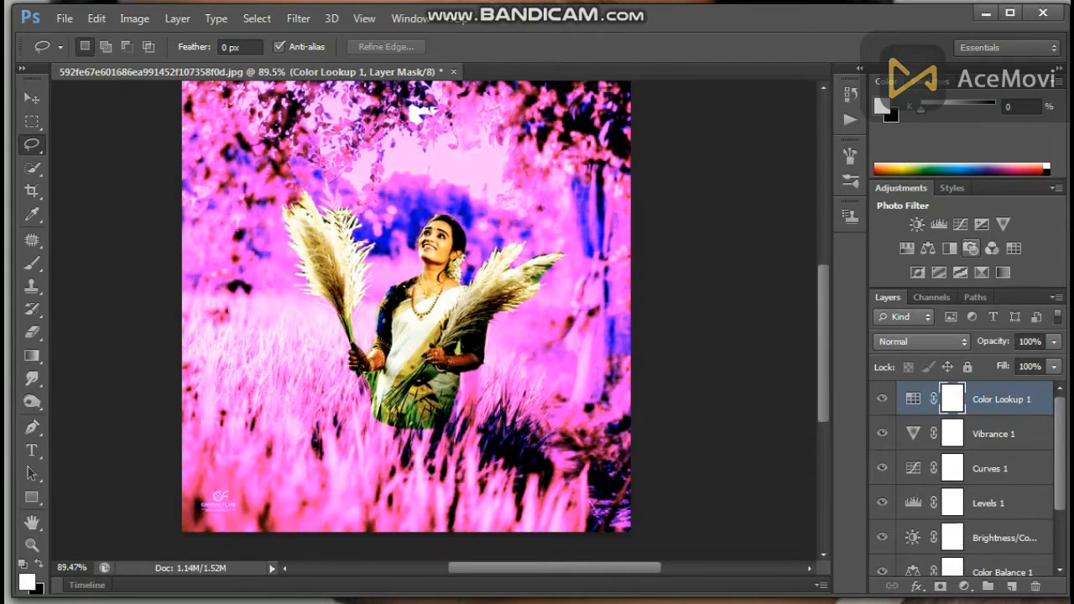
Add a Photo Filter adjustment layer using the Deep Blue filter at 71% density, with Preserve Luminosity on
{"action": "left_click", "coordinate": [970, 249]}
{"action": "left_click", "coordinate": [787, 222]}
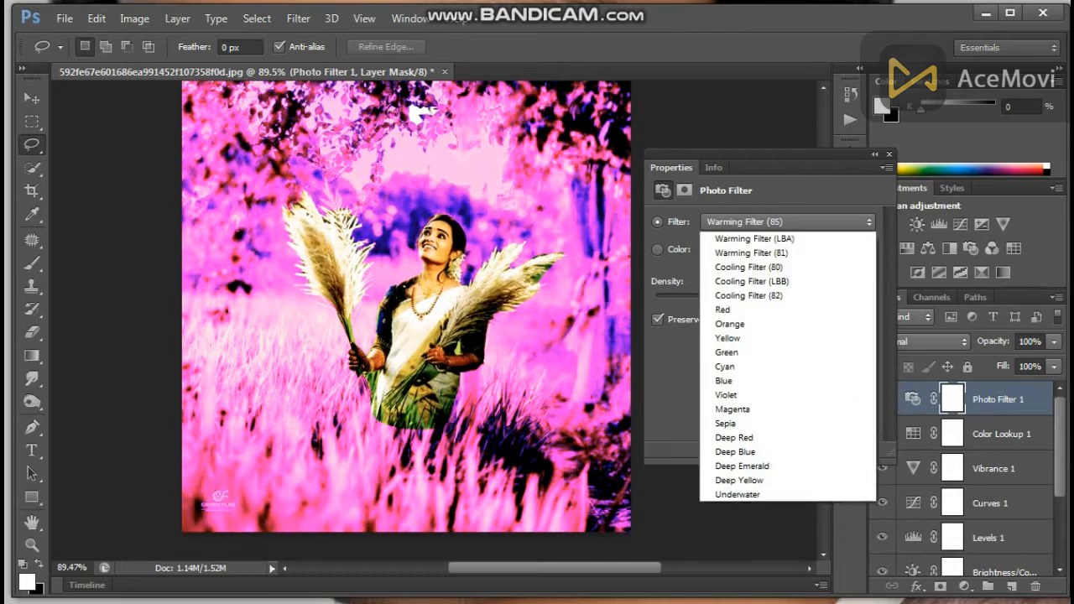
{"action": "left_click", "coordinate": [761, 283]}
{"action": "key", "text": "Down"}
{"action": "key", "text": "Down"}
{"action": "key", "text": "Down"}
{"action": "key", "text": "Down"}
{"action": "key", "text": "Down"}
{"action": "key", "text": "Down"}
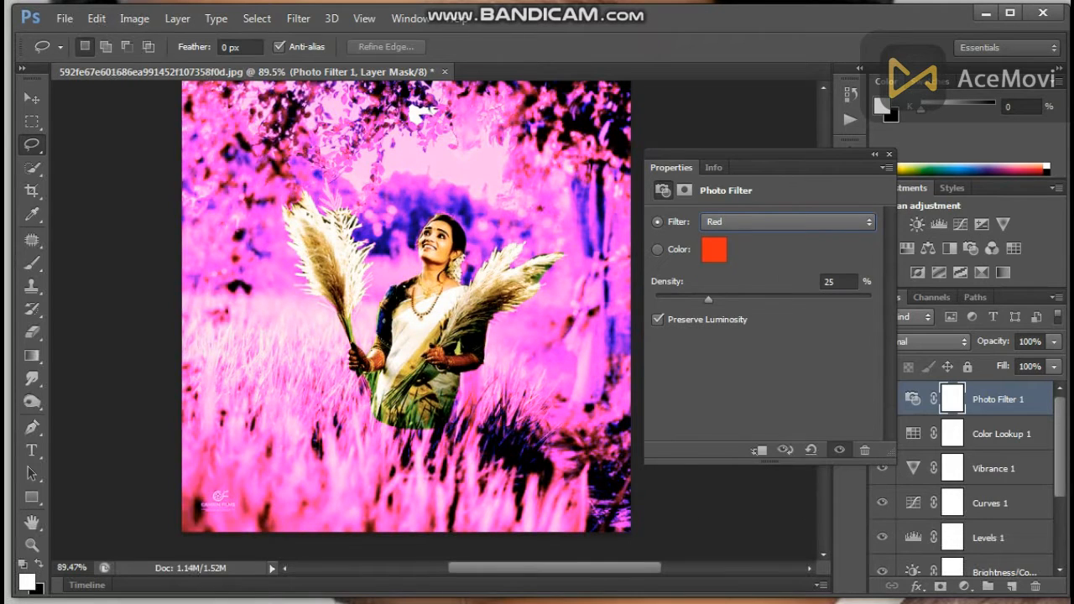
{"action": "key", "text": "Down"}
{"action": "key", "text": "Down"}
{"action": "key", "text": "Down"}
{"action": "key", "text": "Down"}
{"action": "key", "text": "Down"}
{"action": "key", "text": "Down"}
{"action": "key", "text": "Down"}
{"action": "key", "text": "Down"}
{"action": "key", "text": "Up"}
{"action": "left_click_drag", "start_coordinate": [802, 299], "coordinate": [809, 298]}
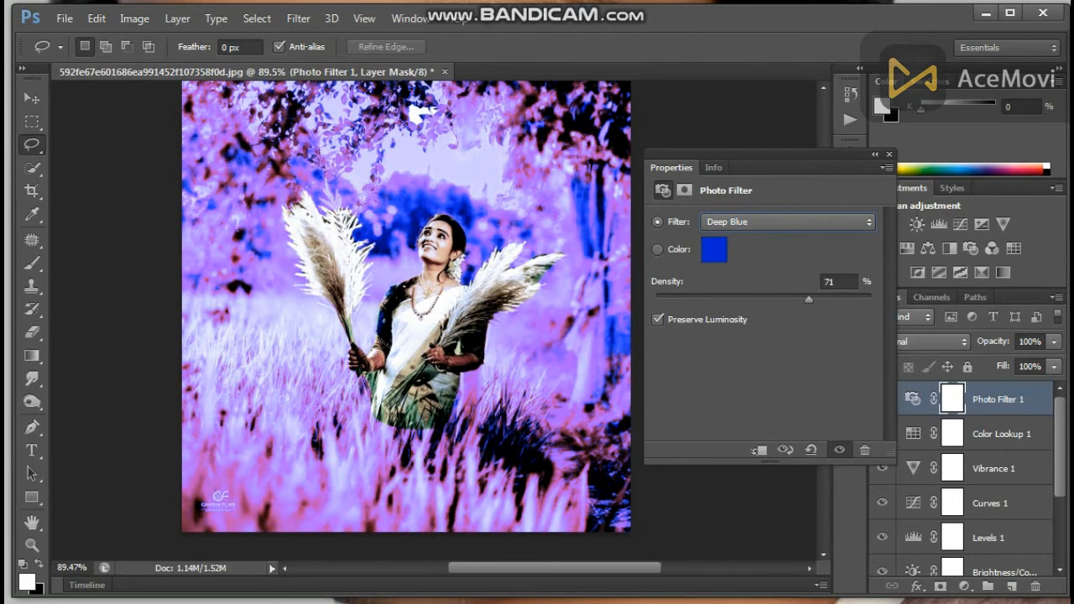
{"action": "left_click", "coordinate": [888, 154]}
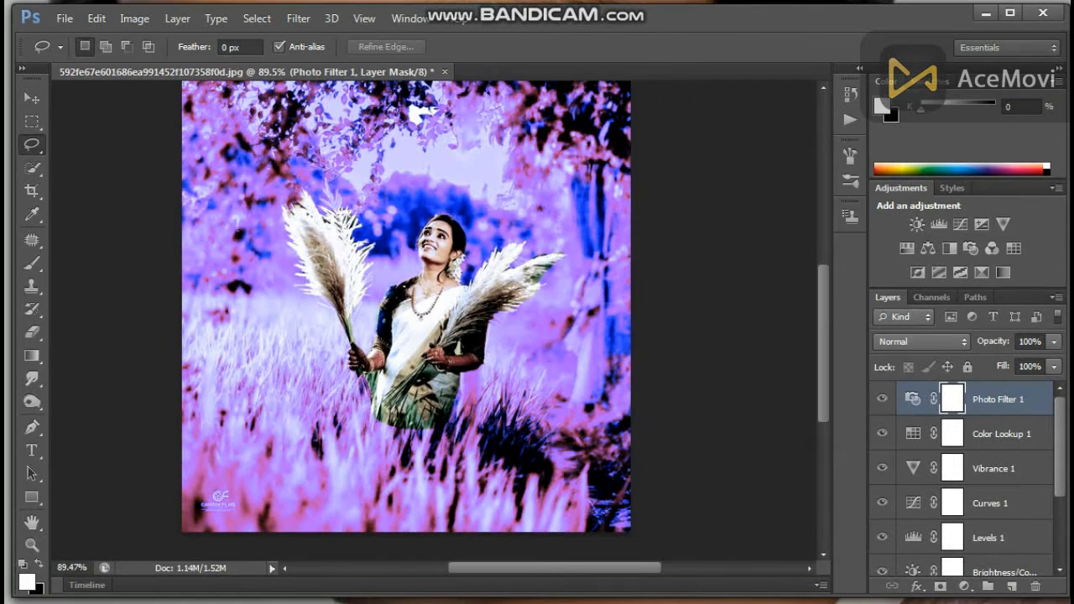